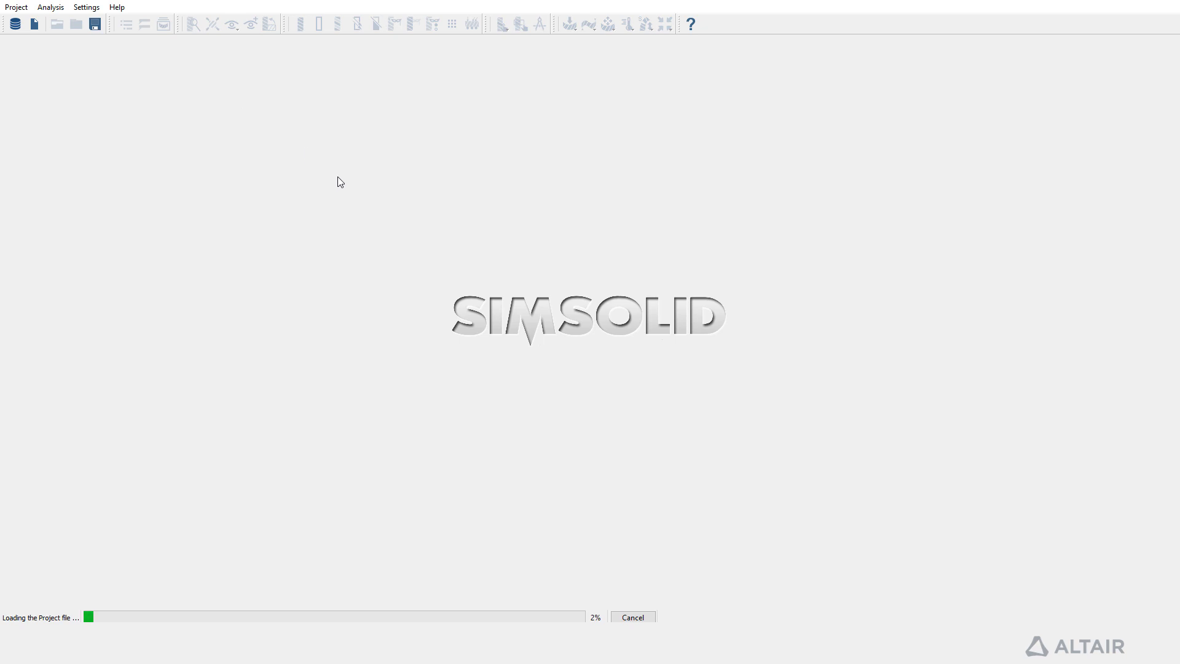
{"action": "key", "text": "f"}
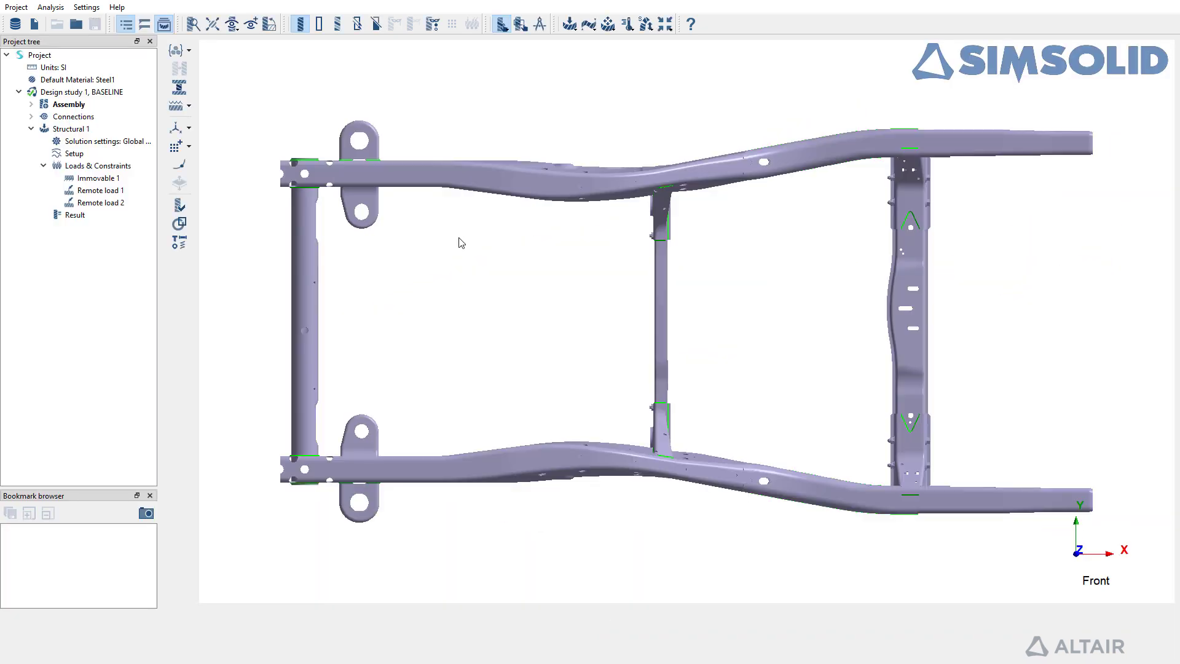
{"action": "right_click_drag", "start_coordinate": [650, 521], "coordinate": [710, 312]}
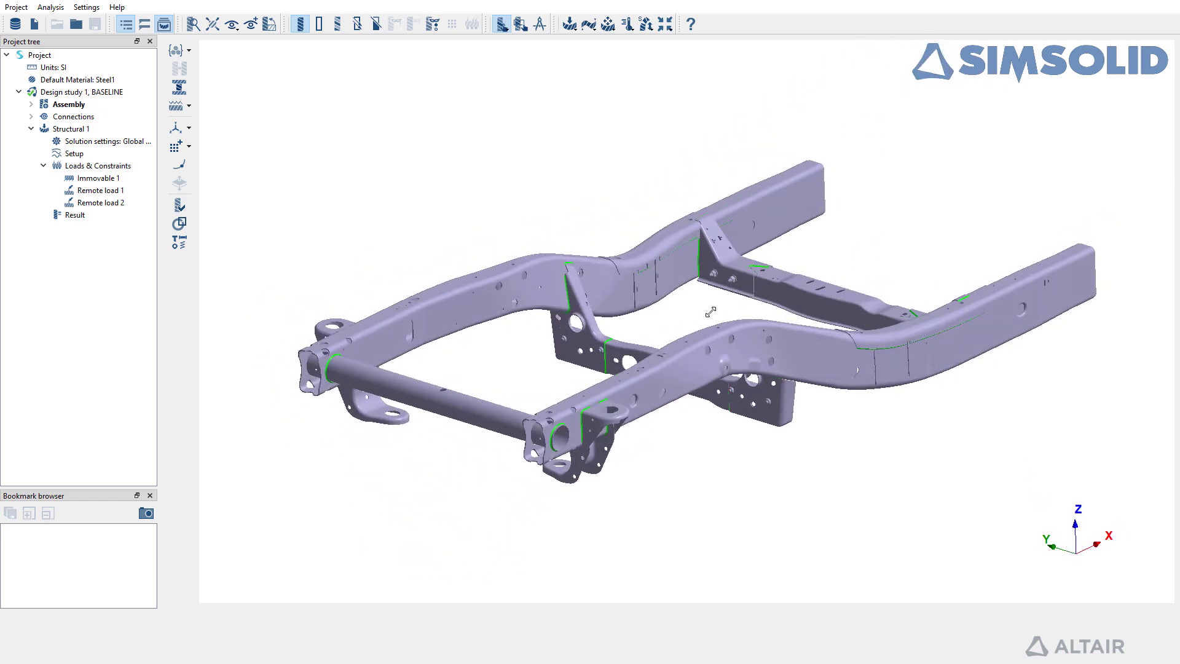
{"action": "right_click", "coordinate": [96, 109]}
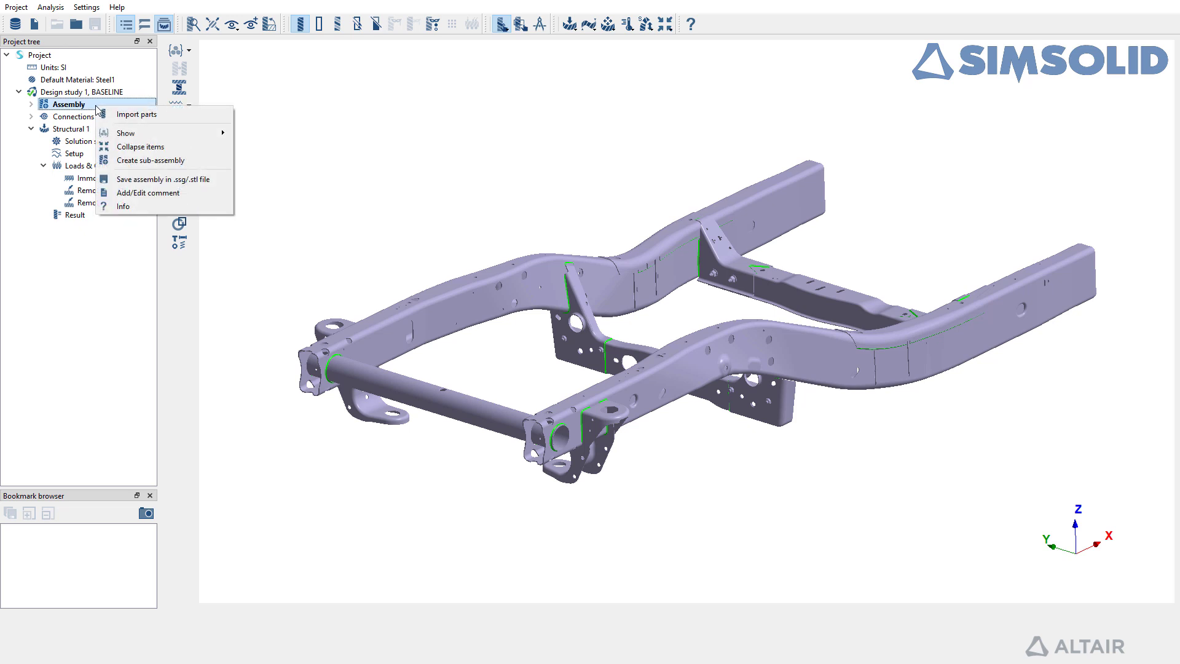
{"action": "left_click", "coordinate": [180, 210]}
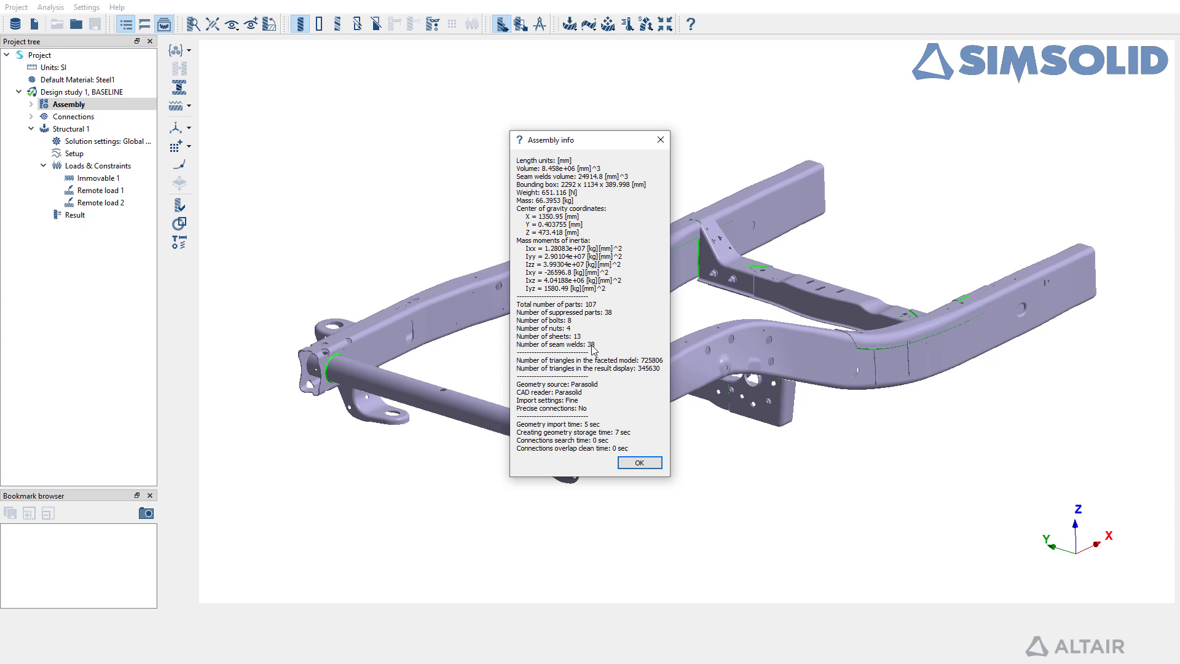
{"action": "left_click", "coordinate": [647, 465]}
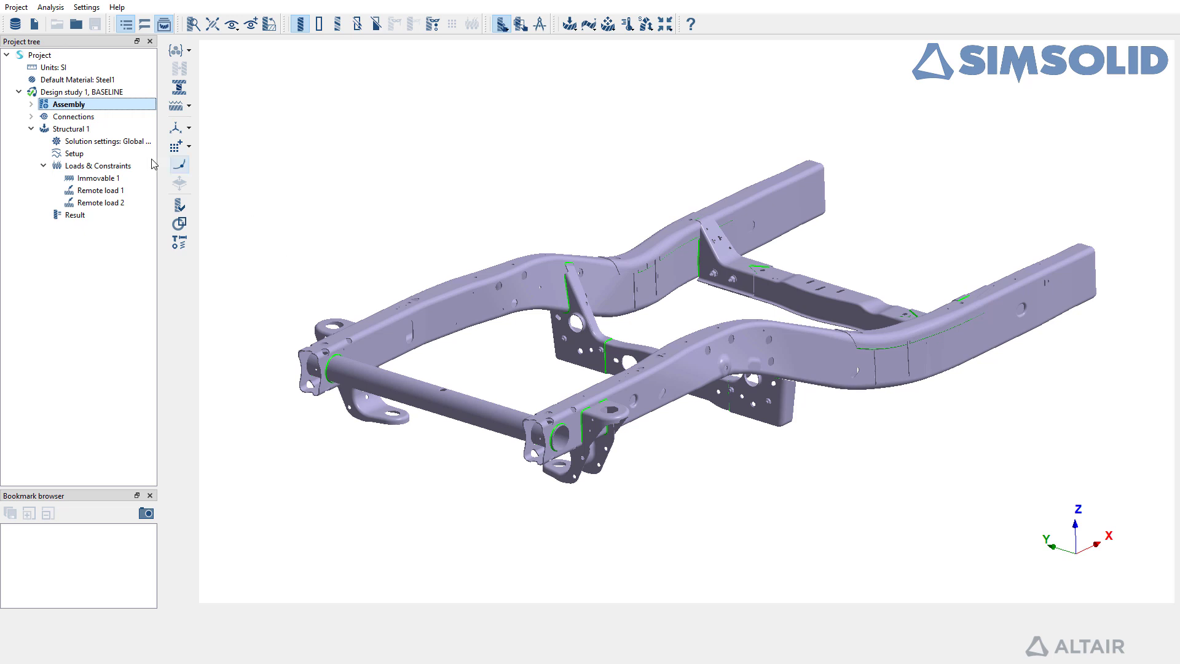
Display the remote loads and constraints on the frame in Structural 1, then show its results.
{"action": "left_click", "coordinate": [71, 129]}
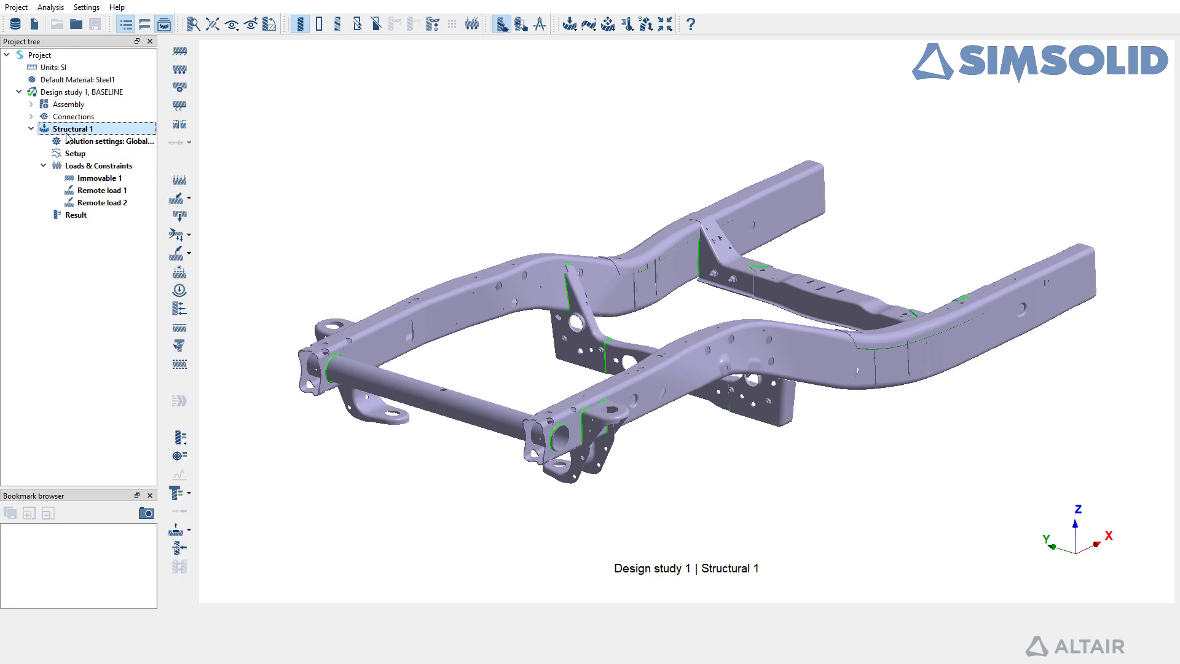
{"action": "left_click", "coordinate": [471, 24]}
{"action": "left_click_drag", "start_coordinate": [622, 290], "coordinate": [231, 252]}
{"action": "left_click", "coordinate": [109, 215]}
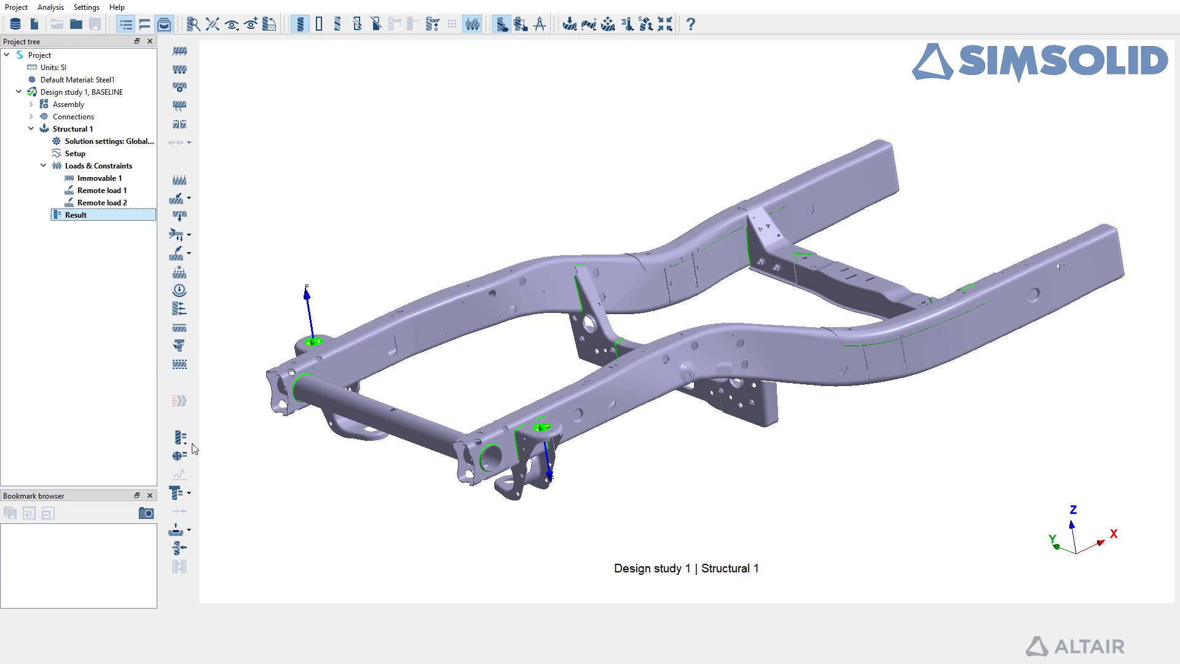
Evaluate Seam weld reactions and enlarge the dialog to show all welds and columns.
{"action": "left_click", "coordinate": [188, 530]}
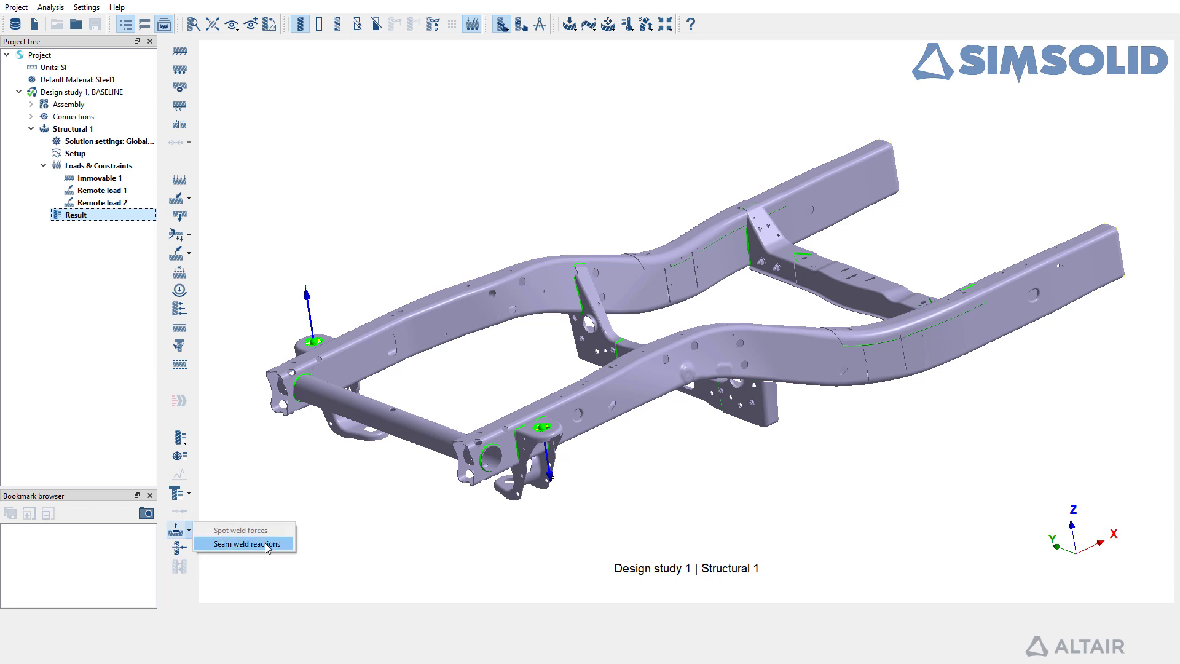
{"action": "left_click", "coordinate": [285, 548]}
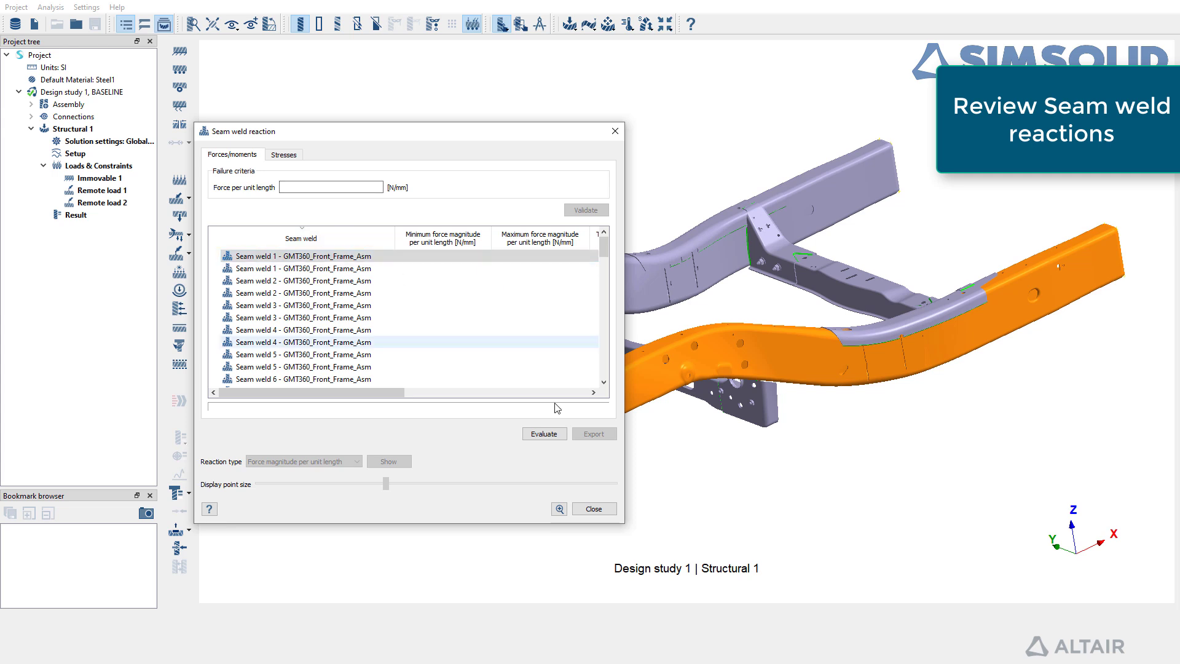
{"action": "left_click", "coordinate": [543, 433]}
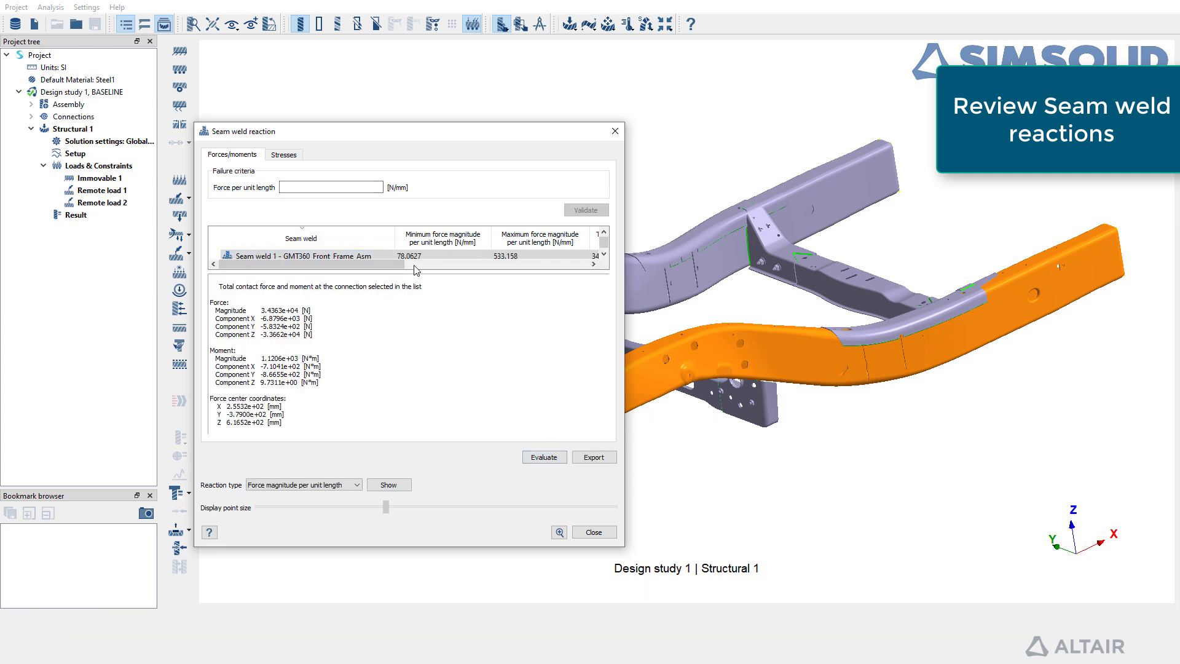
{"action": "left_click_drag", "start_coordinate": [441, 123], "coordinate": [441, 12]}
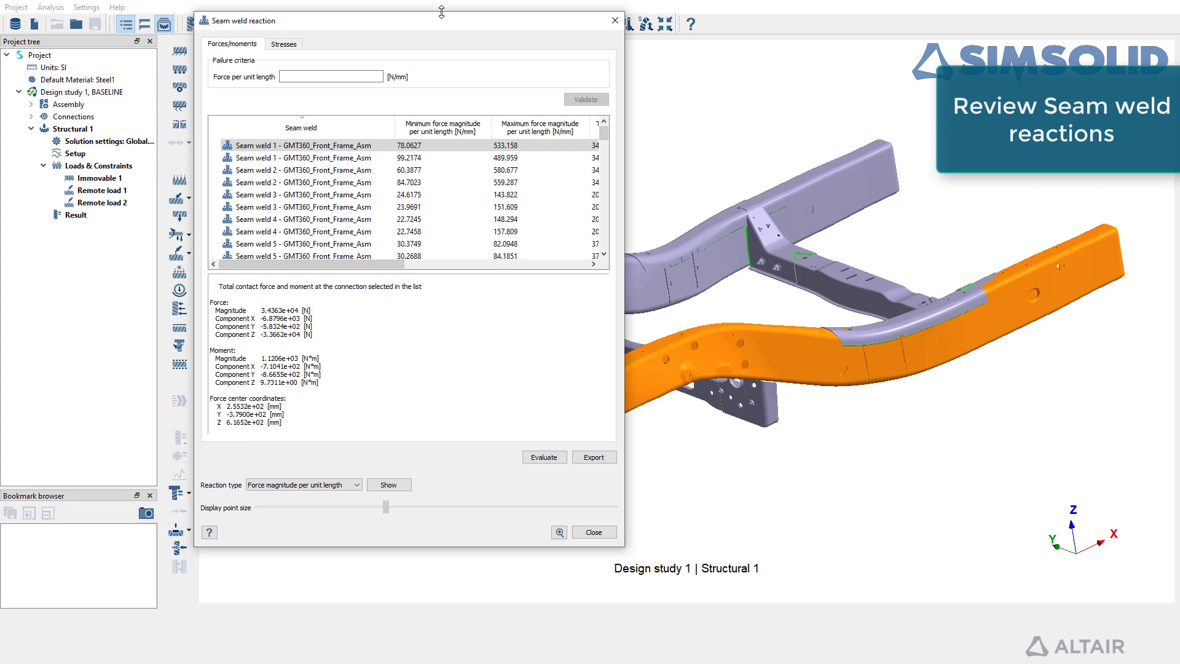
{"action": "left_click_drag", "start_coordinate": [625, 190], "coordinate": [897, 249]}
Evaluate seam weld stresses for all welds, inspecting Seam welds 8 and 11 on the model.
{"action": "left_click", "coordinate": [307, 169]}
{"action": "left_click", "coordinate": [286, 85]}
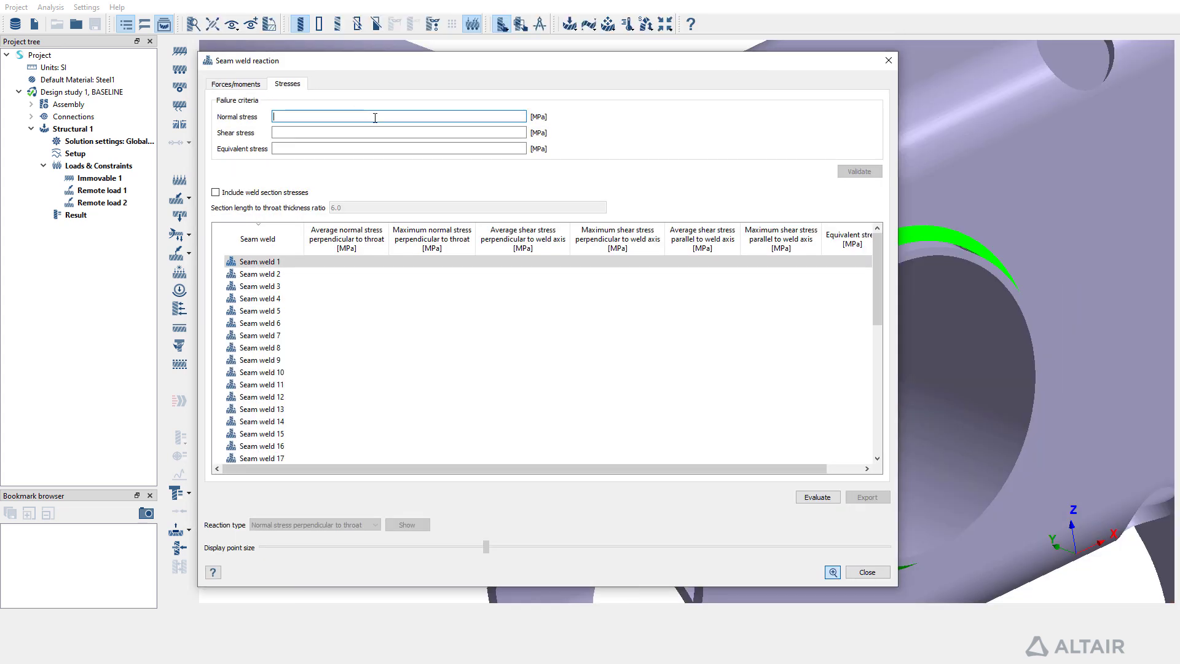
{"action": "left_click", "coordinate": [822, 498]}
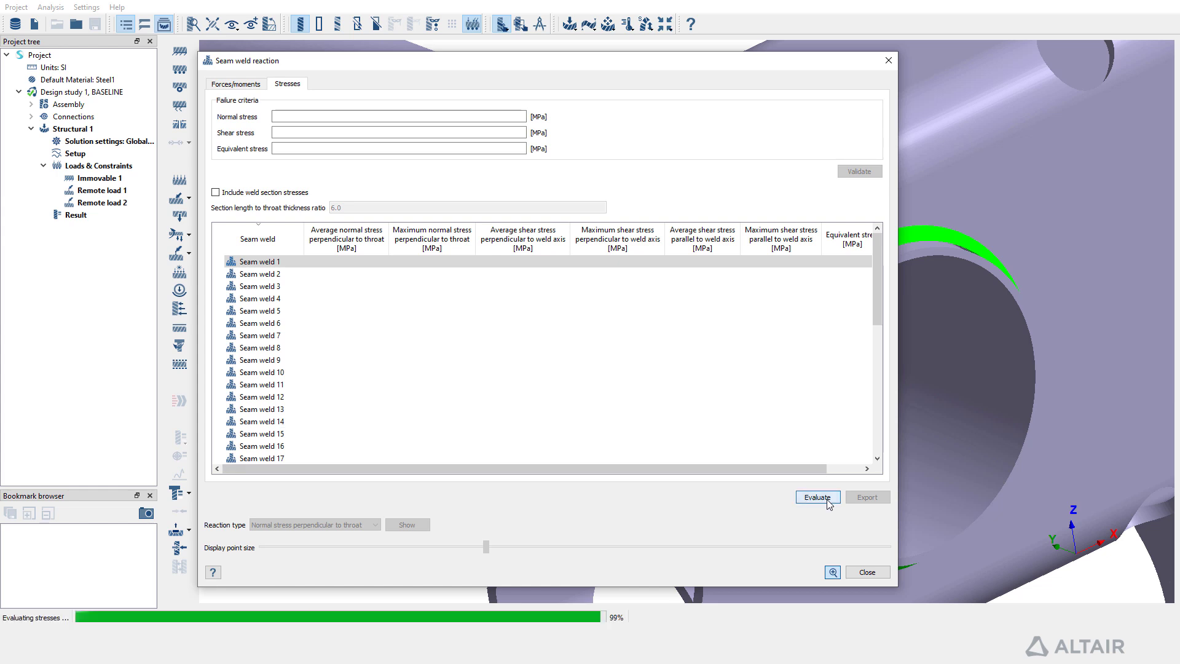
{"action": "left_click", "coordinate": [848, 348]}
{"action": "left_click", "coordinate": [823, 384]}
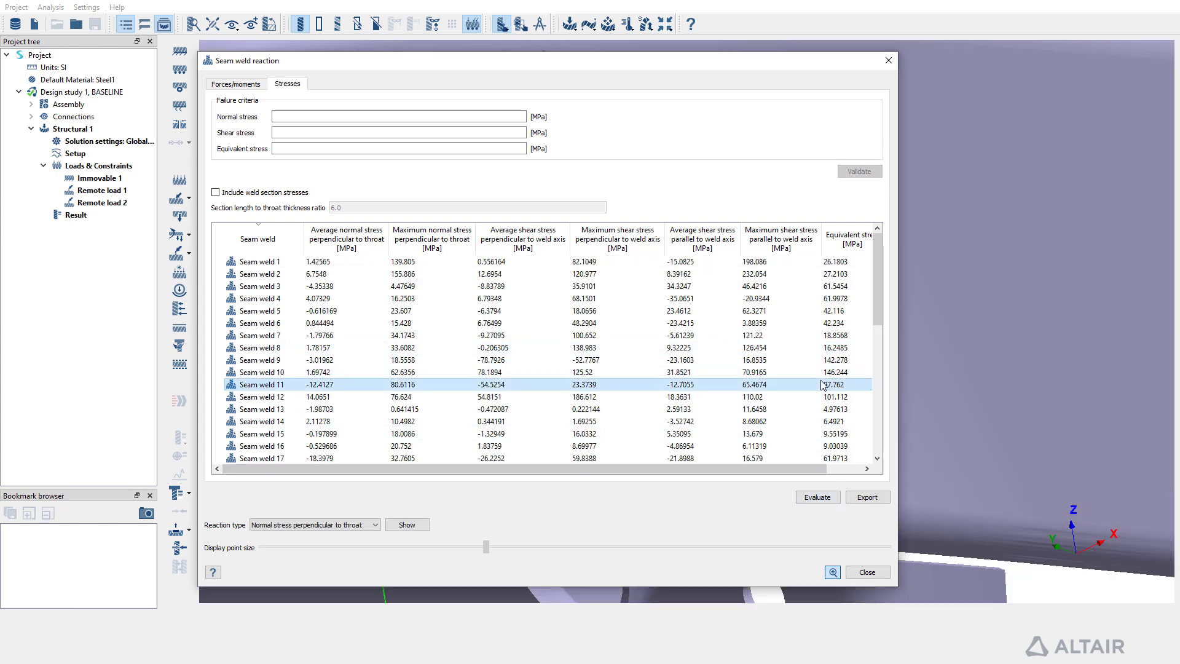
Re-evaluate with weld section stresses at ratio 6.0 and review Seam weld 1's Sections 4, 7, 10.
{"action": "left_click", "coordinate": [264, 193]}
{"action": "left_click", "coordinate": [349, 205]}
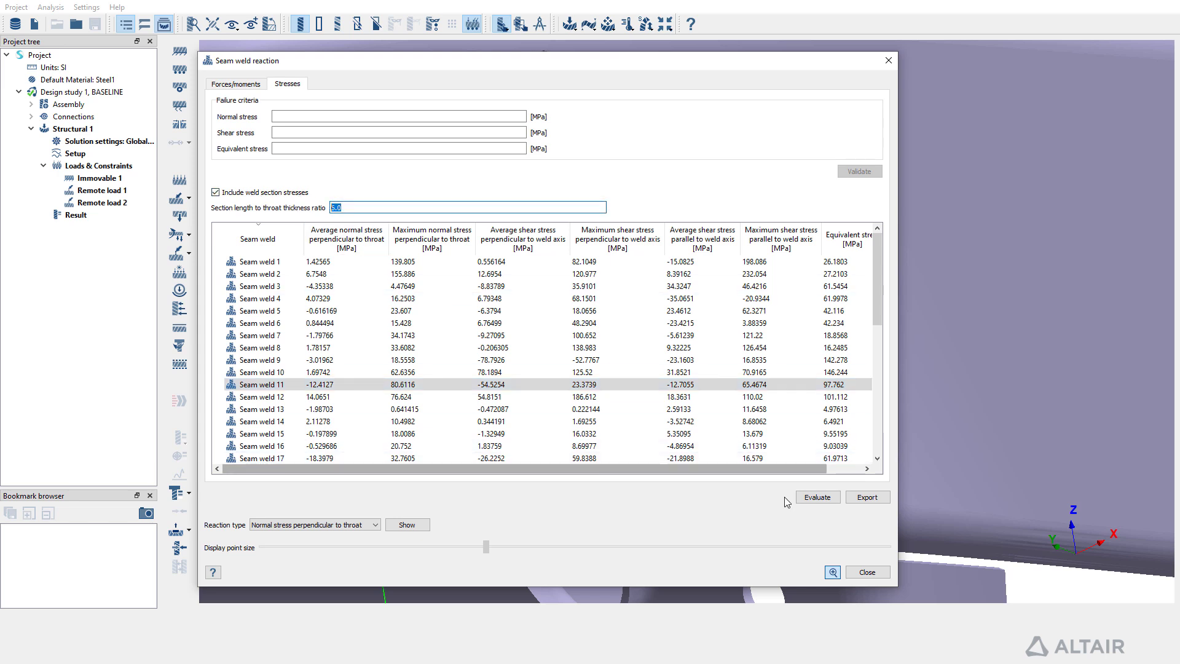
{"action": "left_click", "coordinate": [813, 497]}
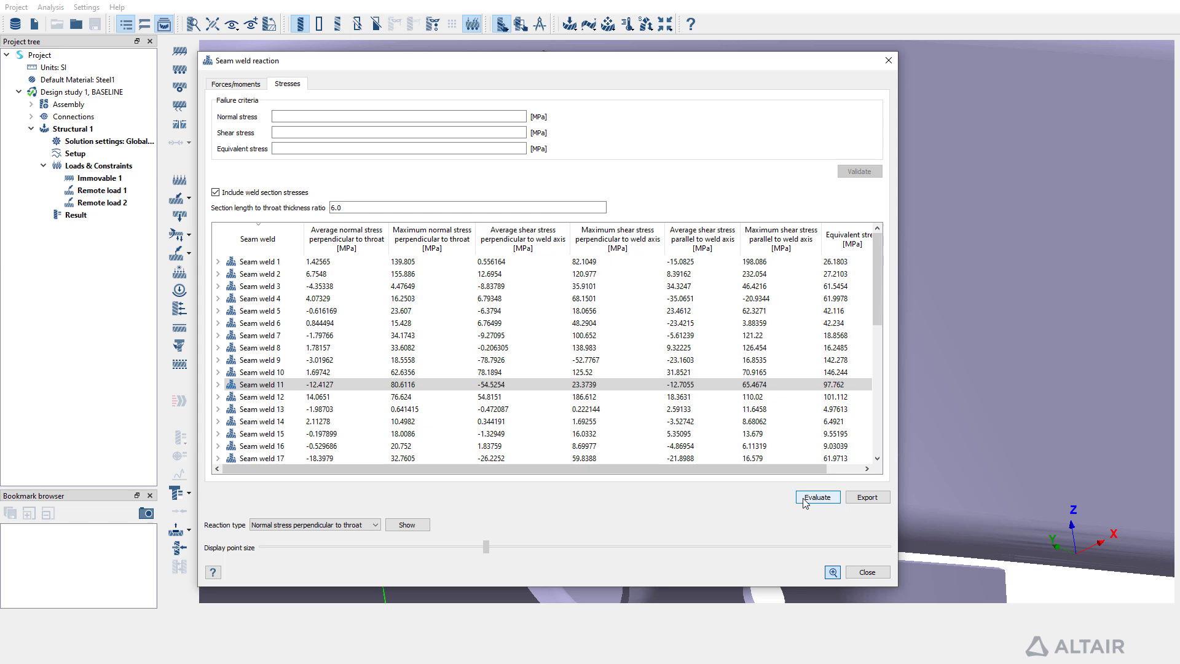
{"action": "left_click", "coordinate": [218, 261]}
{"action": "left_click", "coordinate": [270, 303]}
{"action": "left_click", "coordinate": [276, 336]}
{"action": "left_click", "coordinate": [281, 366]}
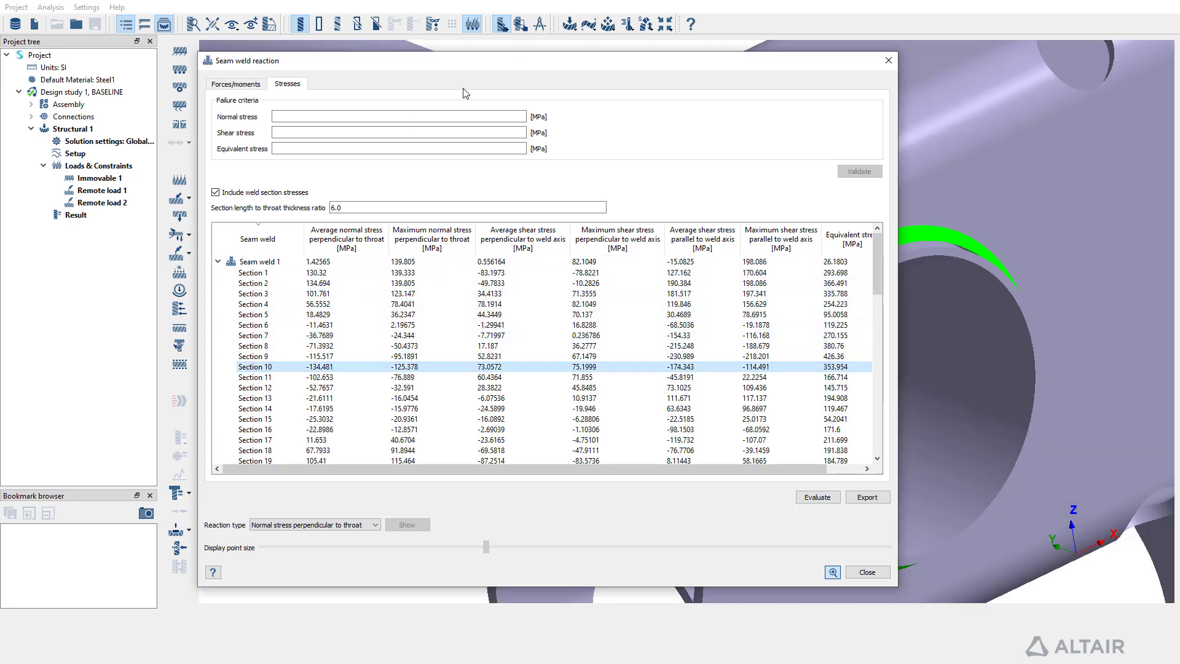
{"action": "left_click_drag", "start_coordinate": [258, 60], "coordinate": [253, 65]}
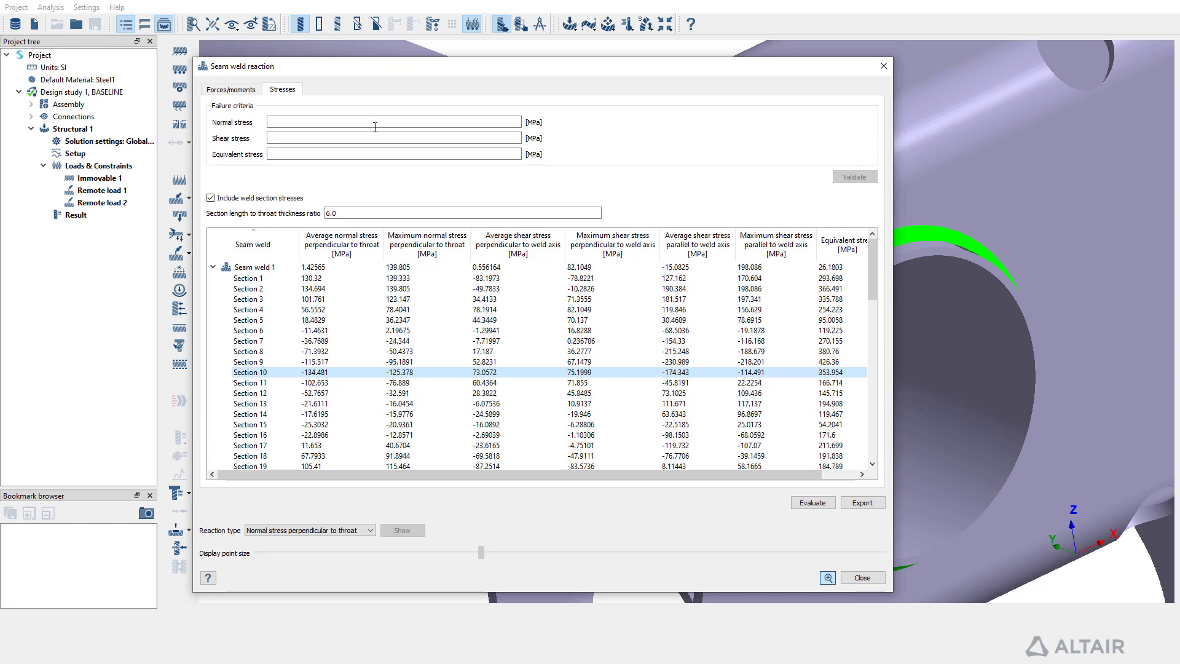
Validate the seam weld forces against a 150 N/mm force-per-unit-length limit.
{"action": "left_click", "coordinate": [238, 90]}
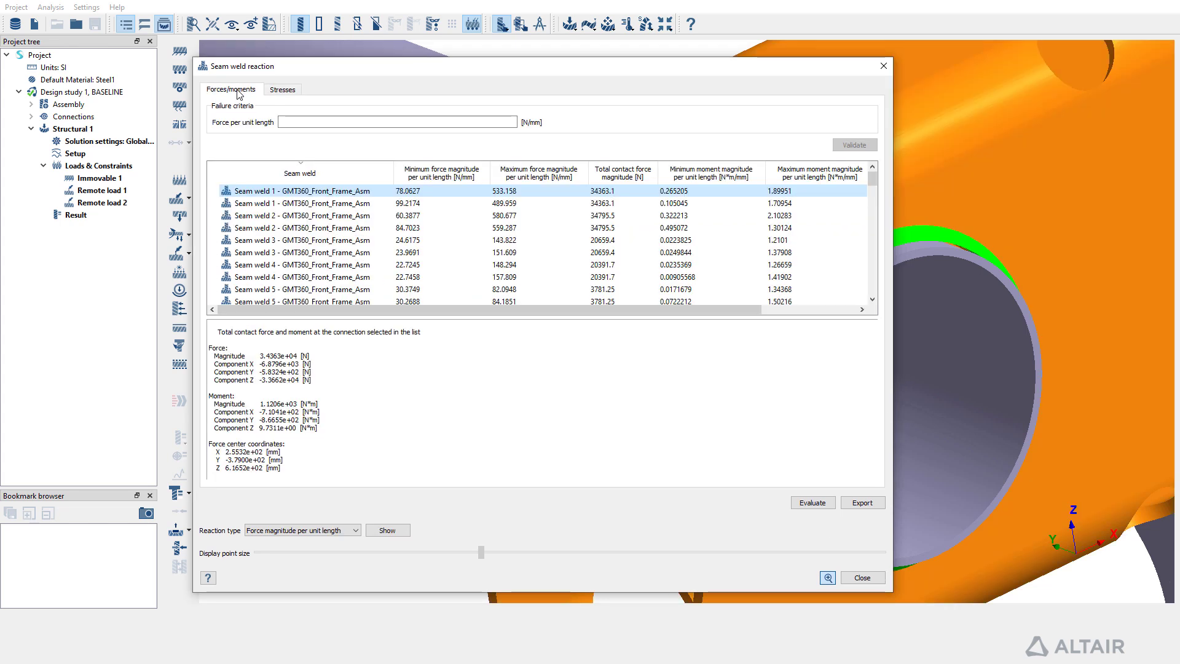
{"action": "left_click", "coordinate": [338, 122]}
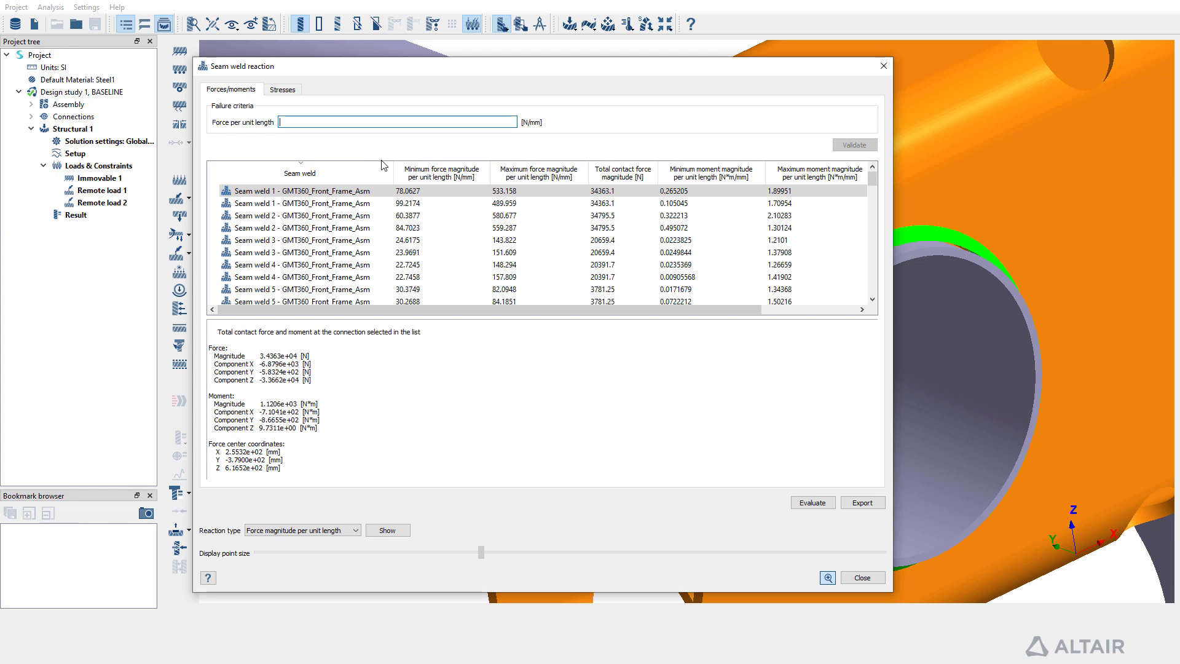
{"action": "type", "text": "150"}
{"action": "left_click", "coordinate": [848, 146]}
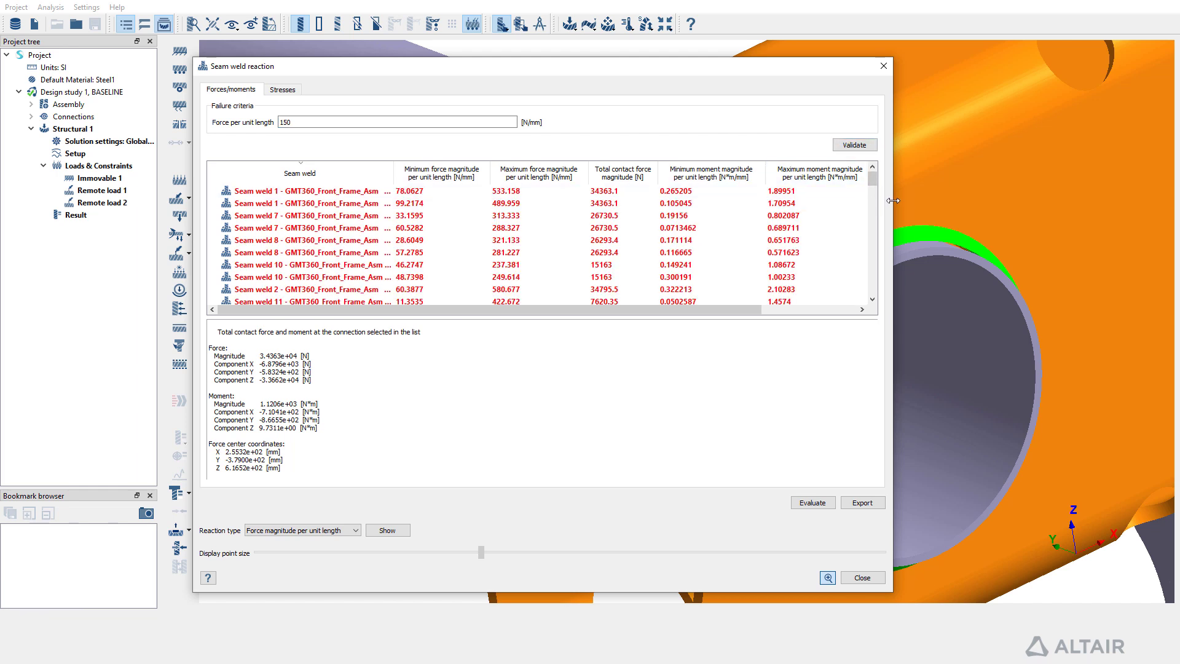
Sort the welds by Status with Failed first and view Seam weld 36's force details.
{"action": "left_click_drag", "start_coordinate": [893, 185], "coordinate": [1099, 172]}
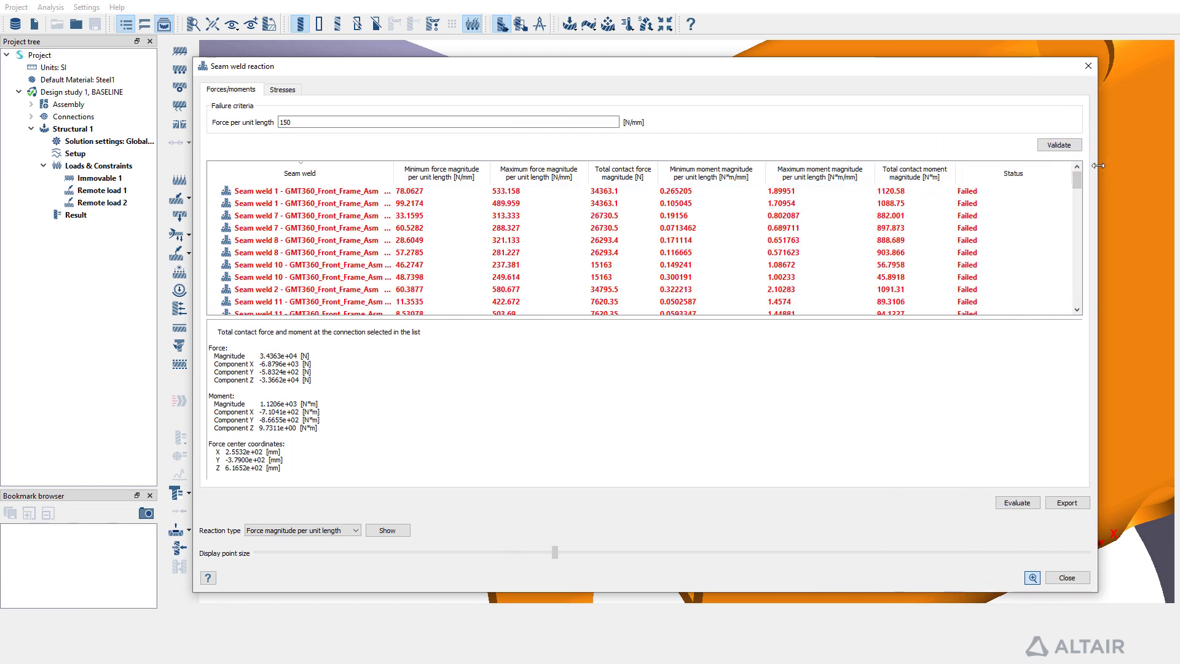
{"action": "left_click", "coordinate": [1022, 173]}
{"action": "left_click", "coordinate": [1023, 169]}
{"action": "left_click", "coordinate": [1016, 191]}
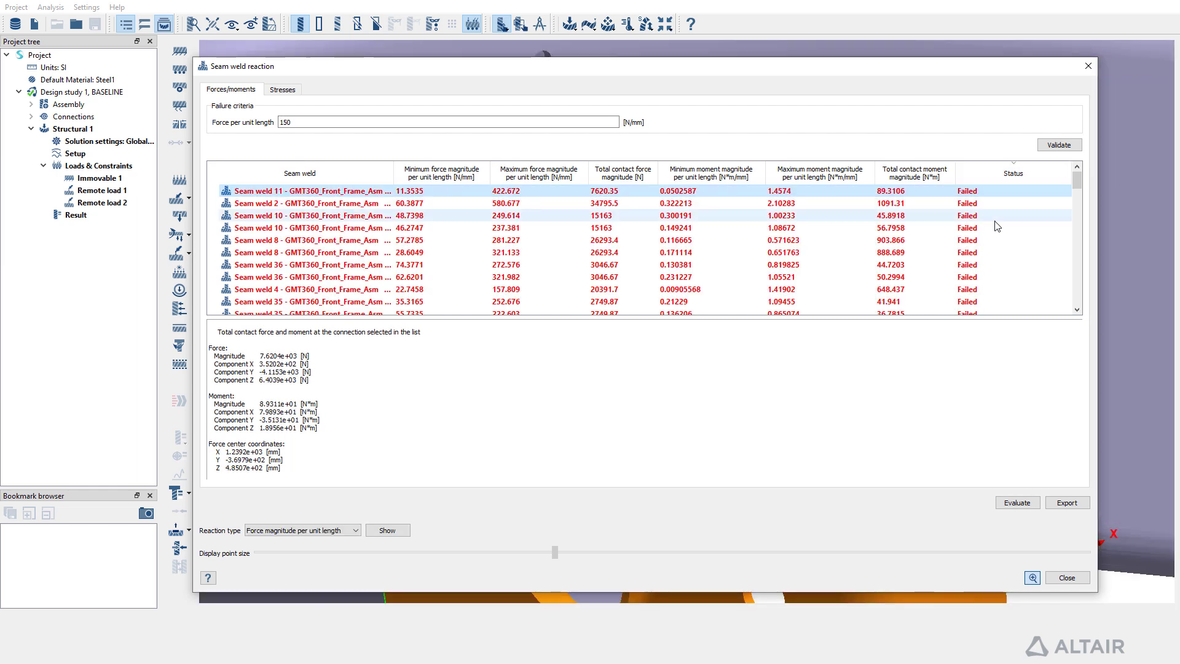
{"action": "left_click", "coordinate": [1001, 264]}
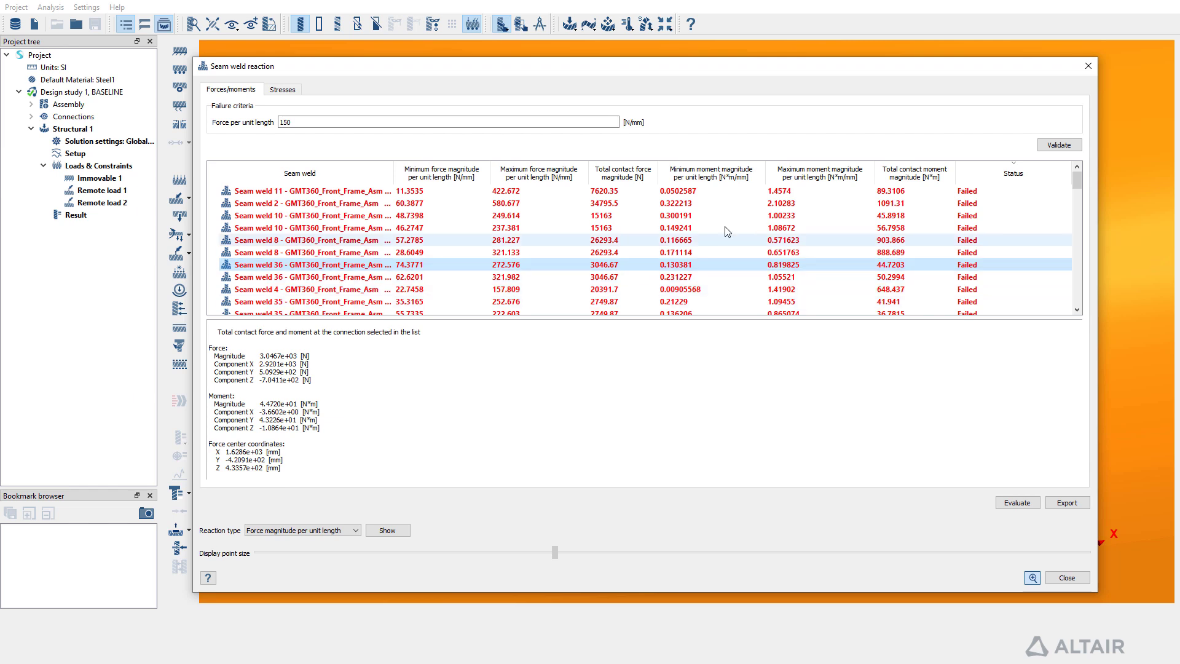
Validate all seam weld stresses against a 250 MPa equivalent stress limit.
{"action": "left_click", "coordinate": [282, 90]}
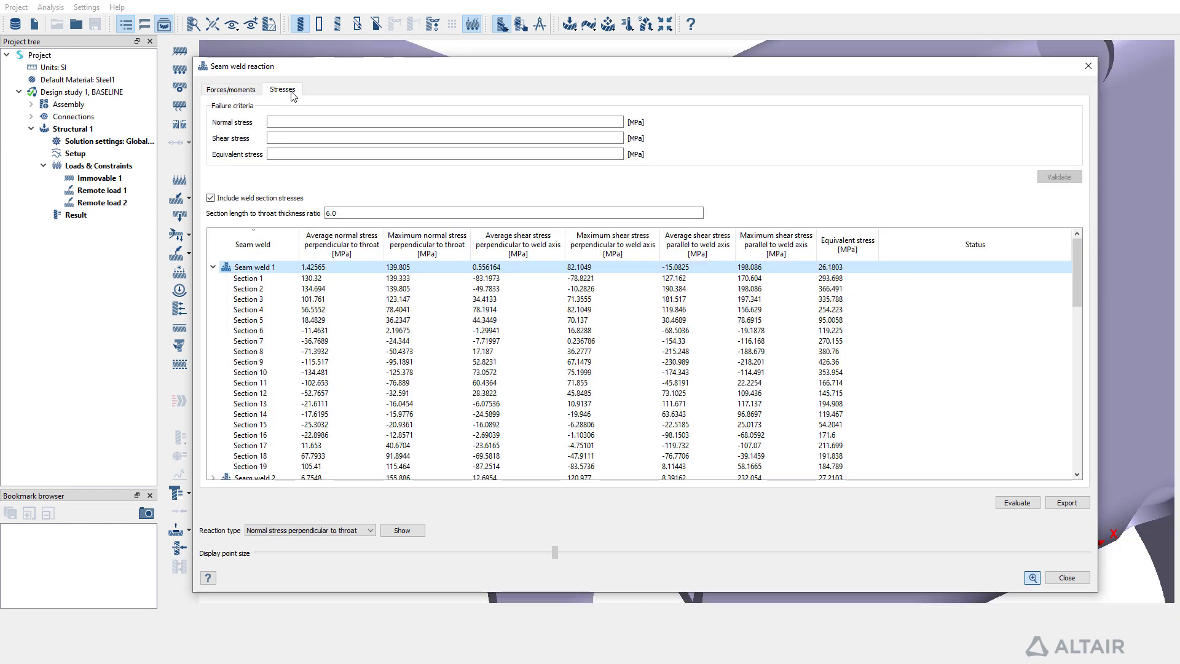
{"action": "left_click", "coordinate": [297, 152]}
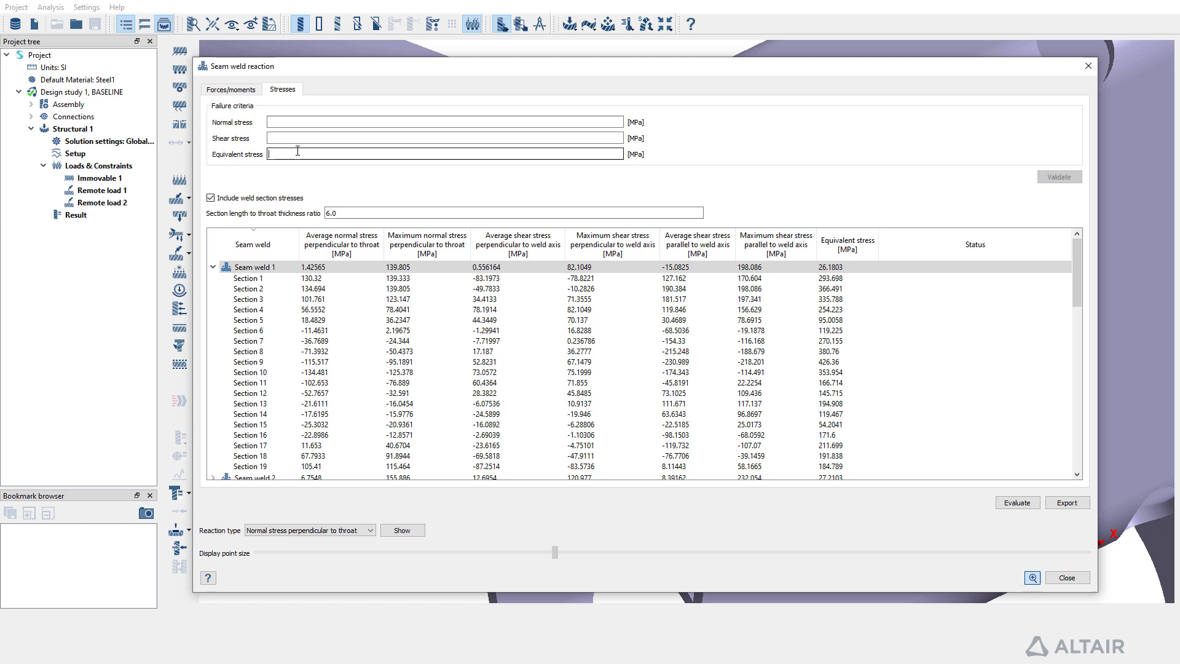
{"action": "type", "text": "250"}
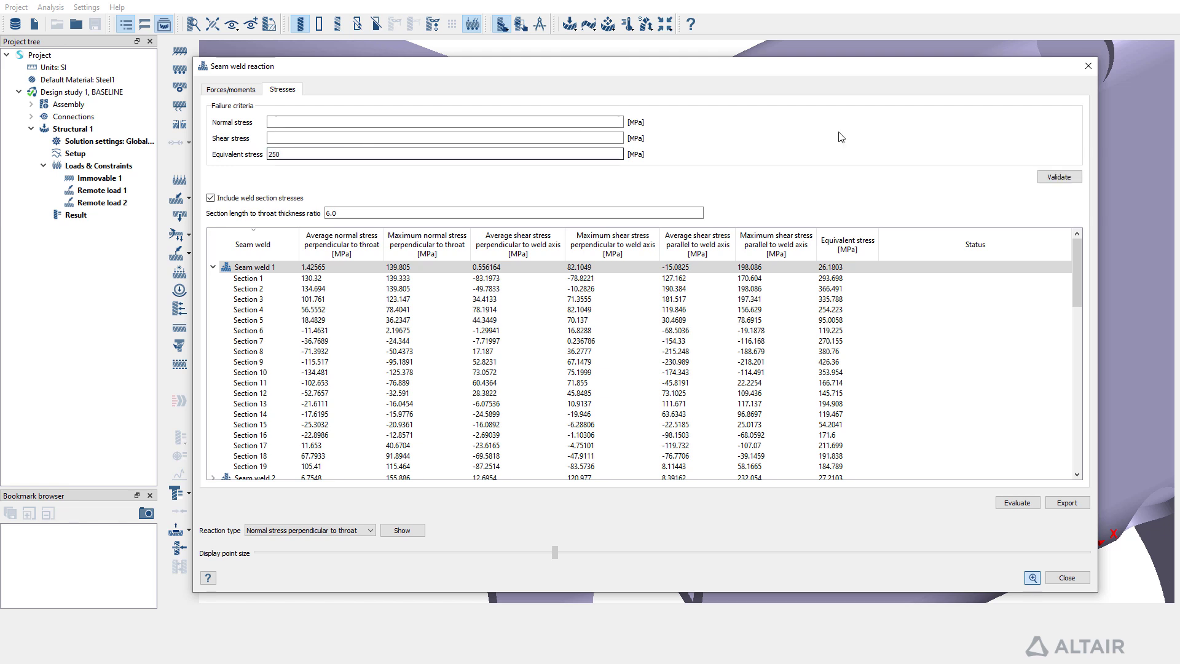
{"action": "left_click", "coordinate": [1054, 177]}
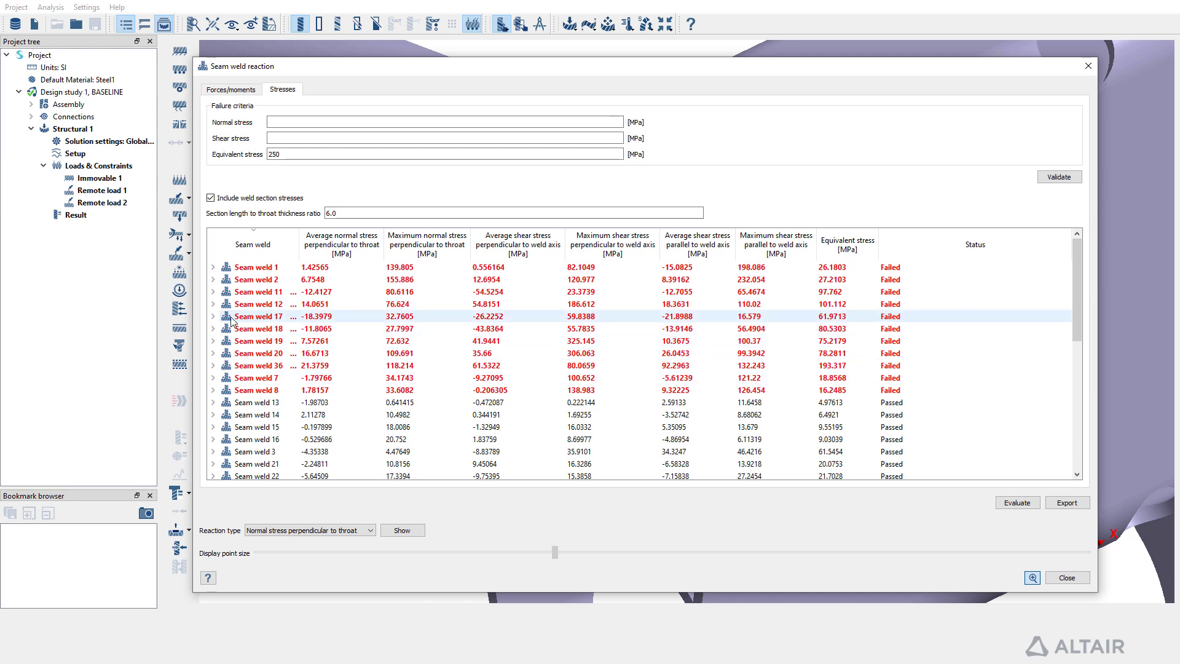
Expand Seam weld 12 and select its failing Sections 8 and 9.
{"action": "left_click", "coordinate": [213, 304]}
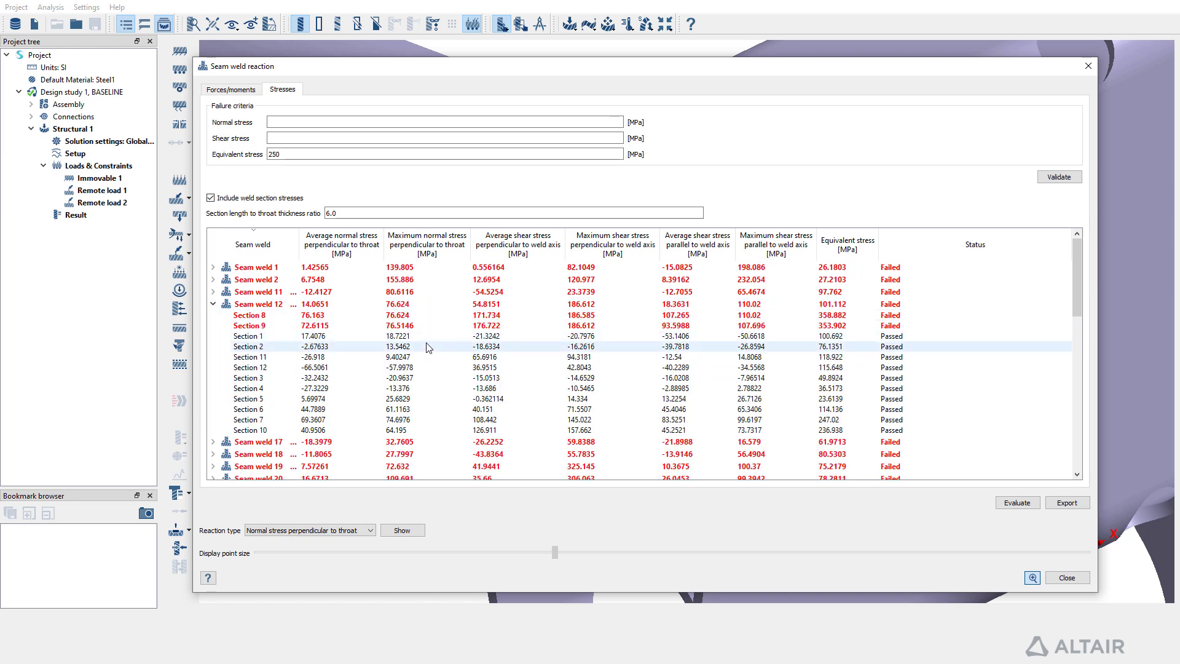
{"action": "left_click", "coordinate": [410, 326]}
{"action": "left_click", "coordinate": [408, 316]}
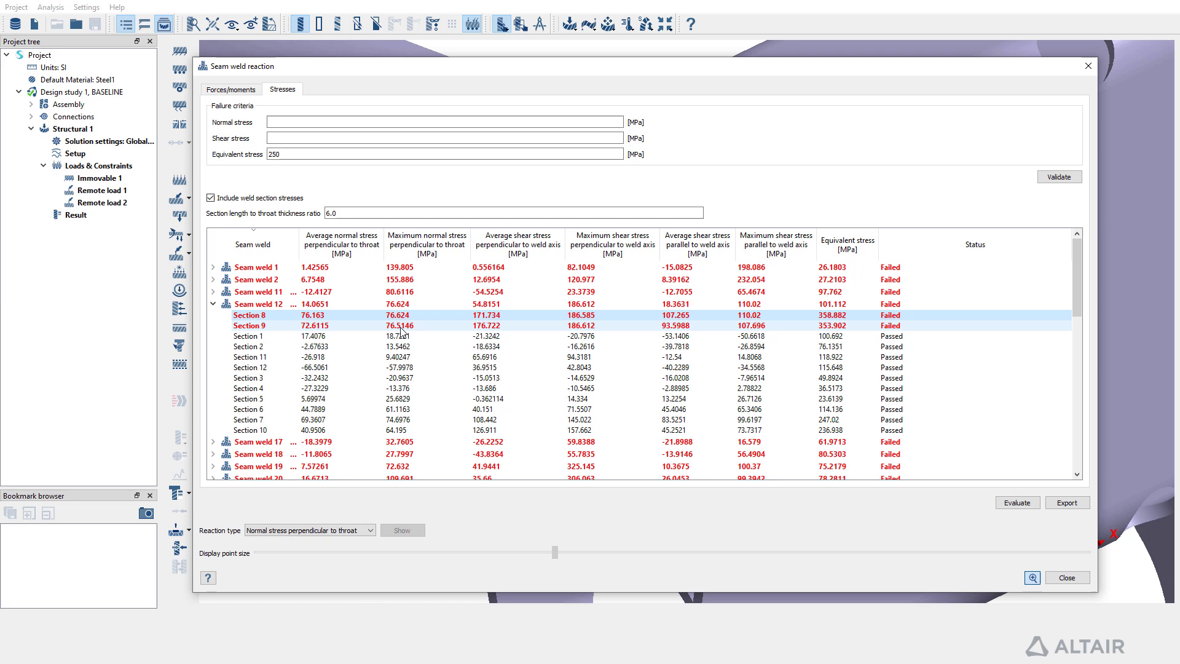
{"action": "left_click", "coordinate": [400, 326]}
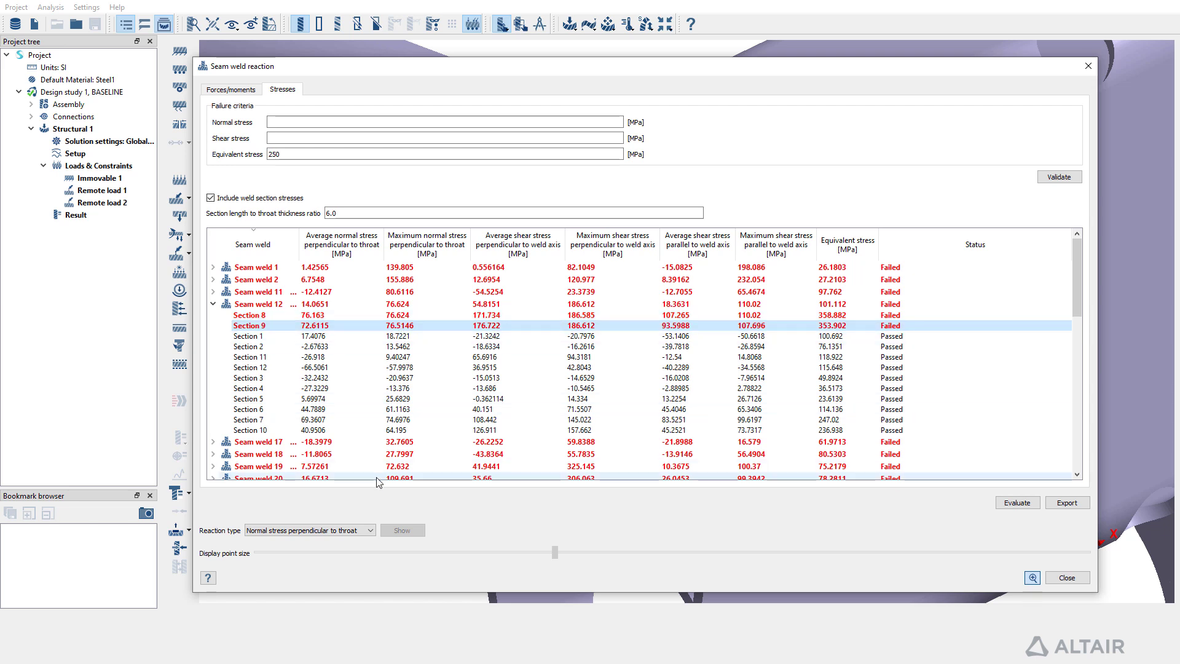
{"action": "left_click", "coordinate": [310, 529]}
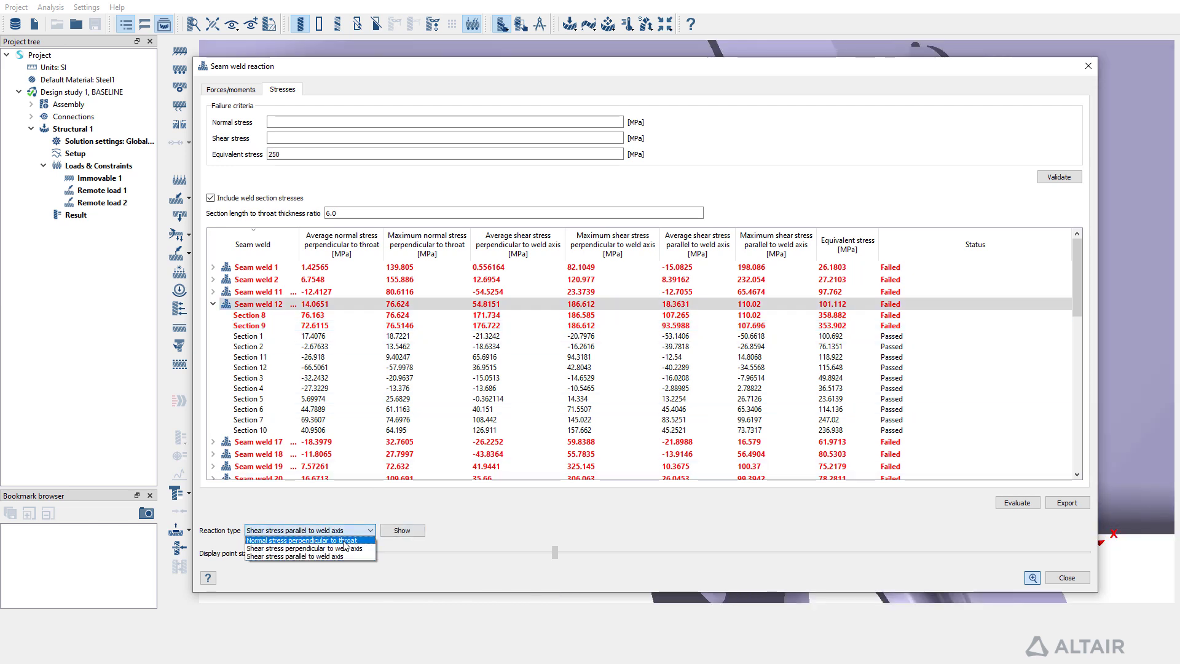
{"action": "key", "text": "Up"}
{"action": "key", "text": "Return"}
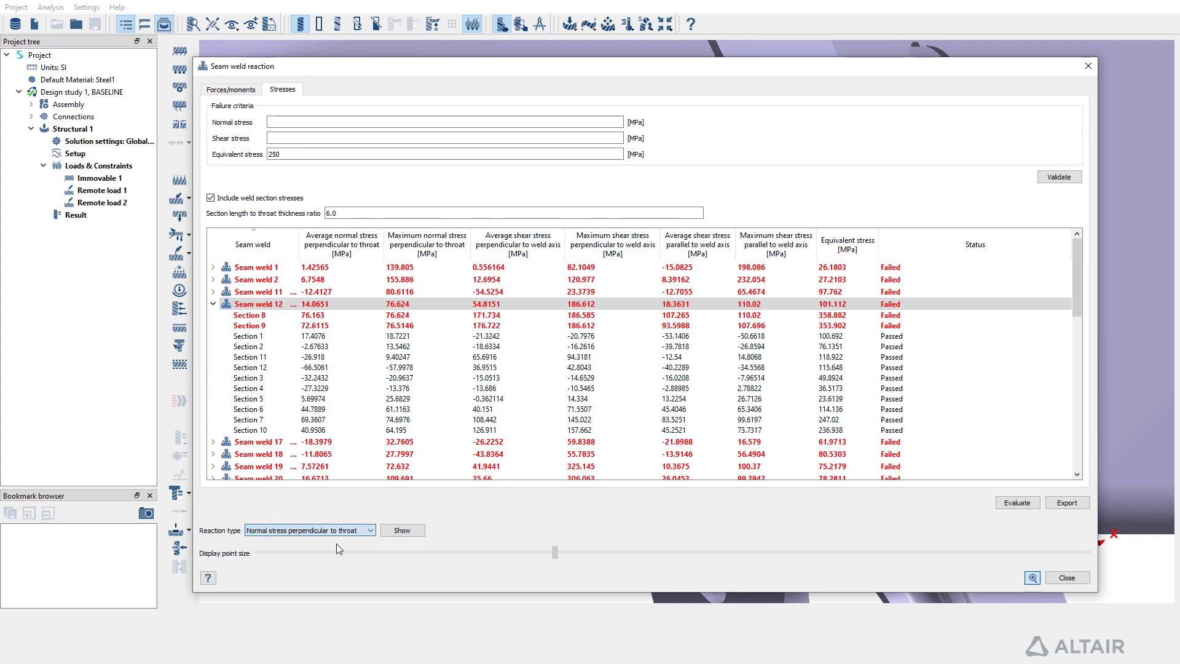
{"action": "left_click", "coordinate": [413, 532]}
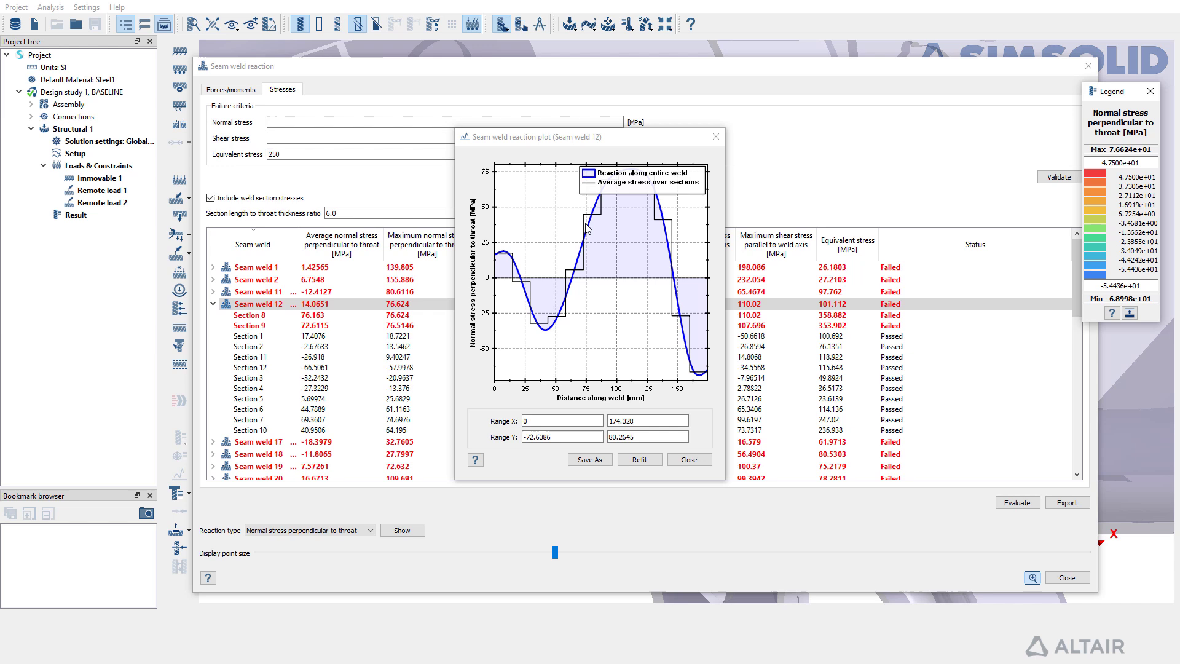
{"action": "left_click", "coordinate": [586, 228]}
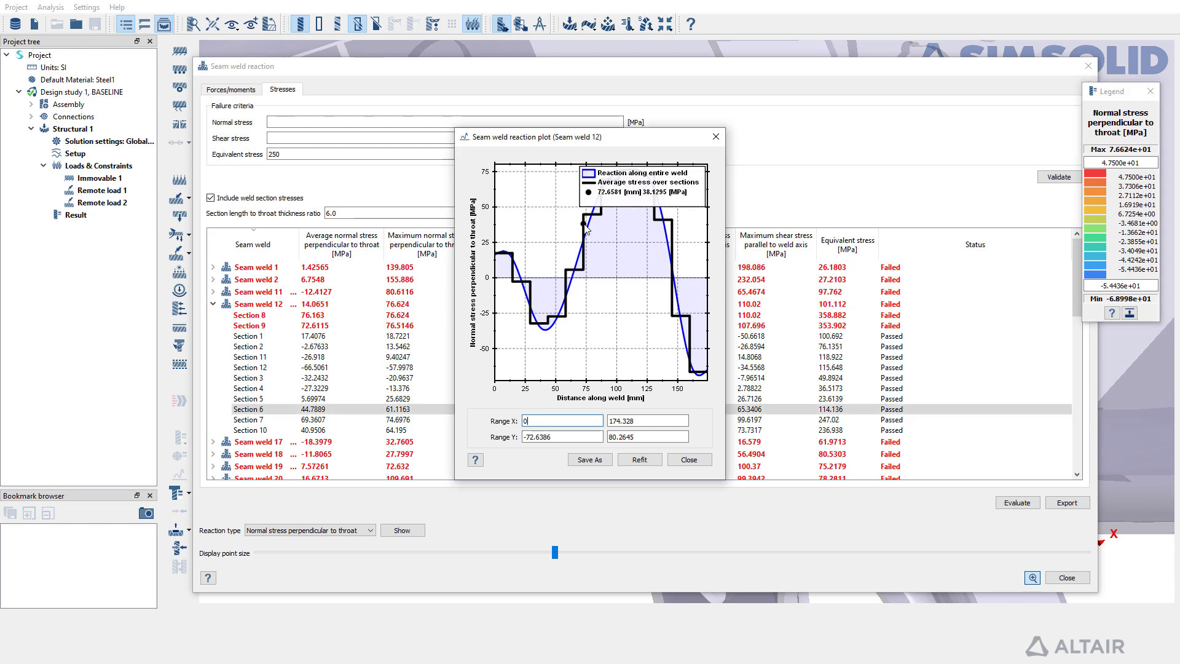
{"action": "left_click", "coordinate": [580, 252]}
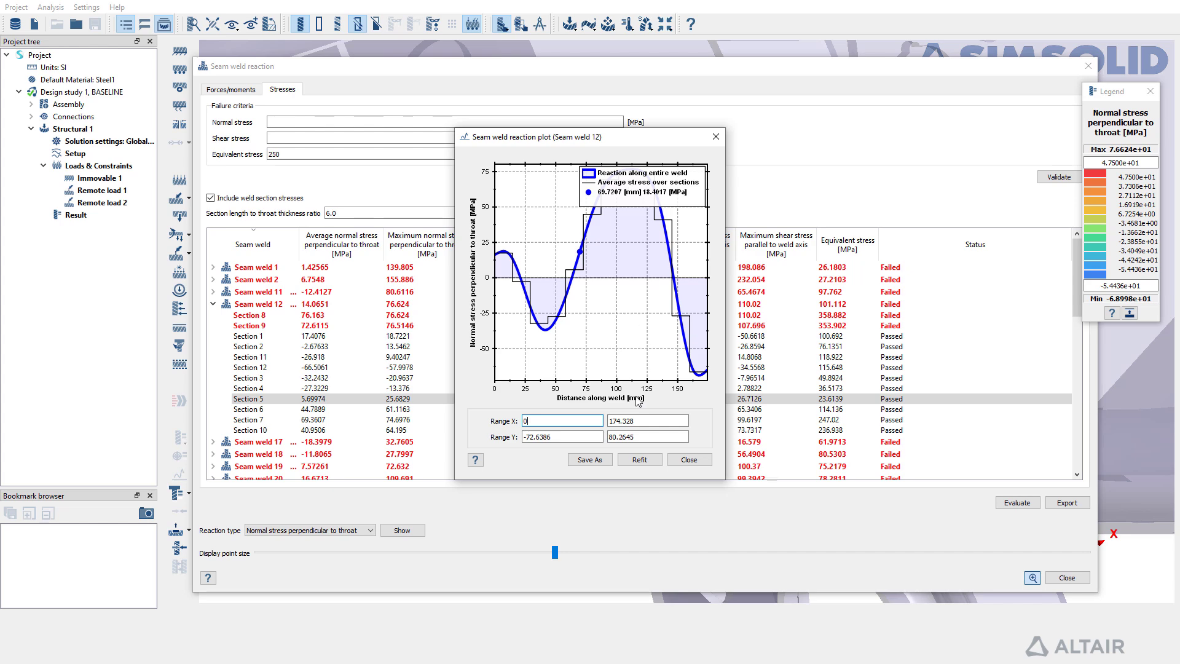
{"action": "left_click", "coordinate": [589, 459]}
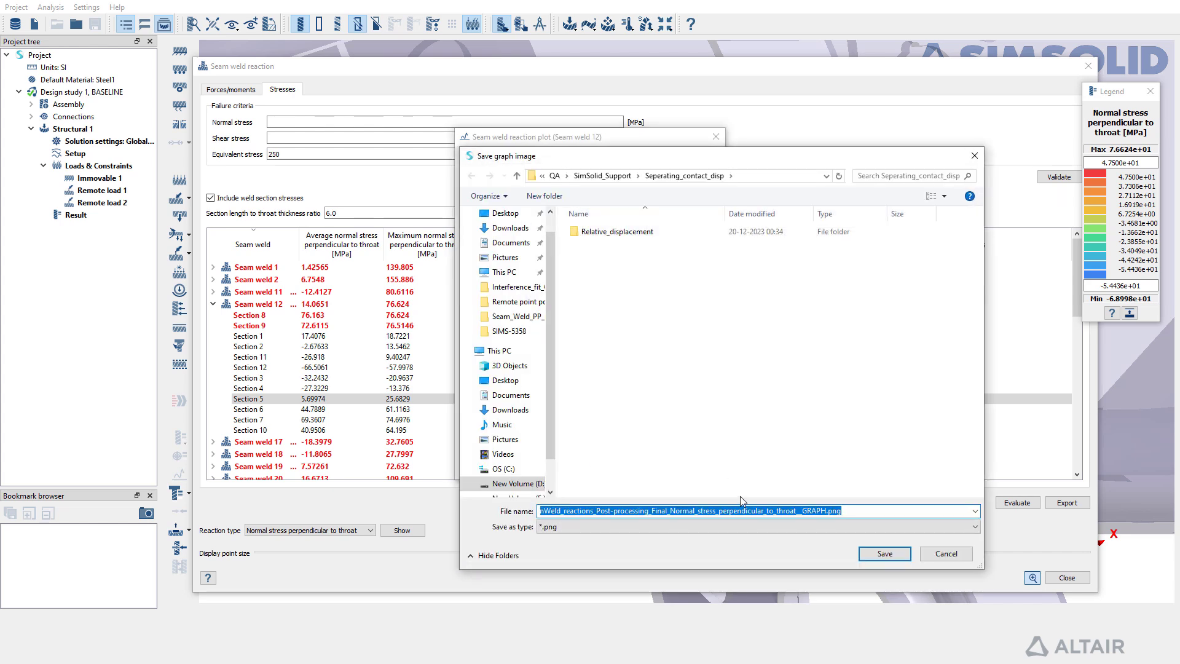
{"action": "left_click", "coordinate": [735, 526]}
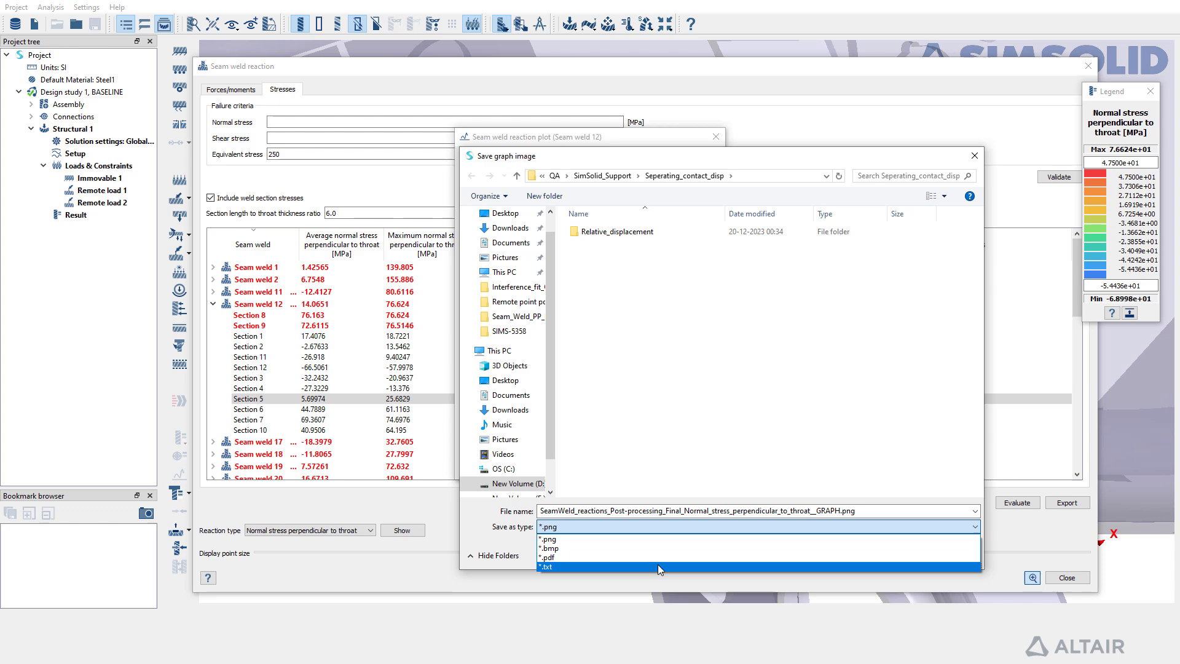
{"action": "left_click", "coordinate": [830, 495]}
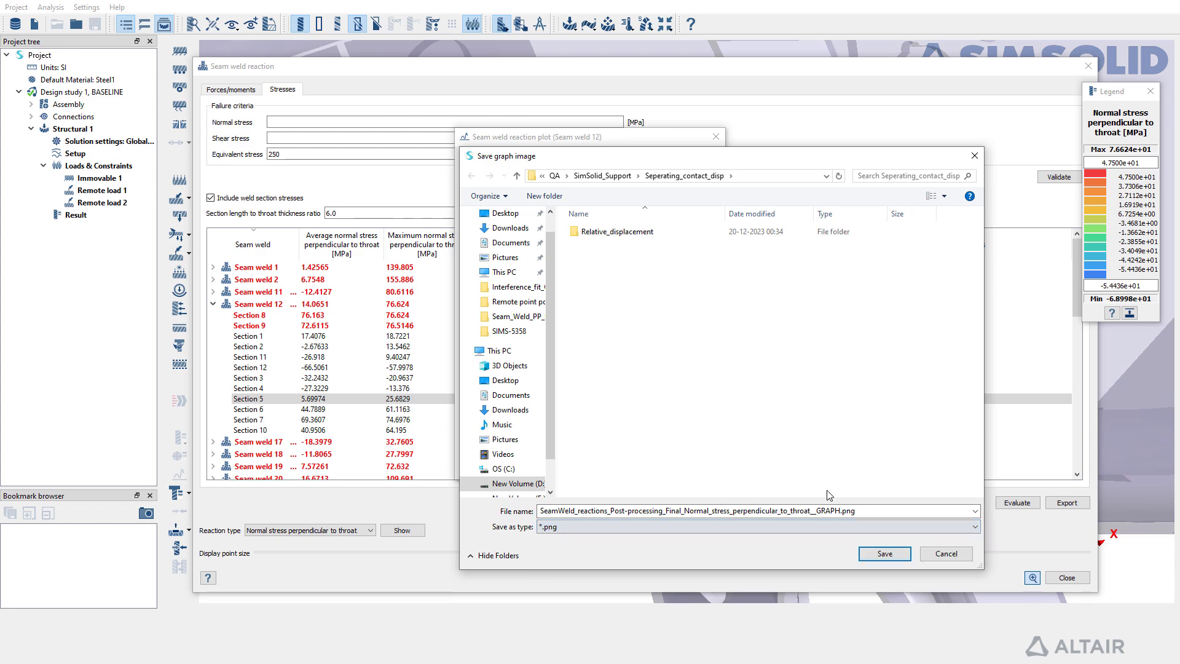
{"action": "left_click", "coordinate": [946, 553]}
{"action": "left_click", "coordinate": [690, 459]}
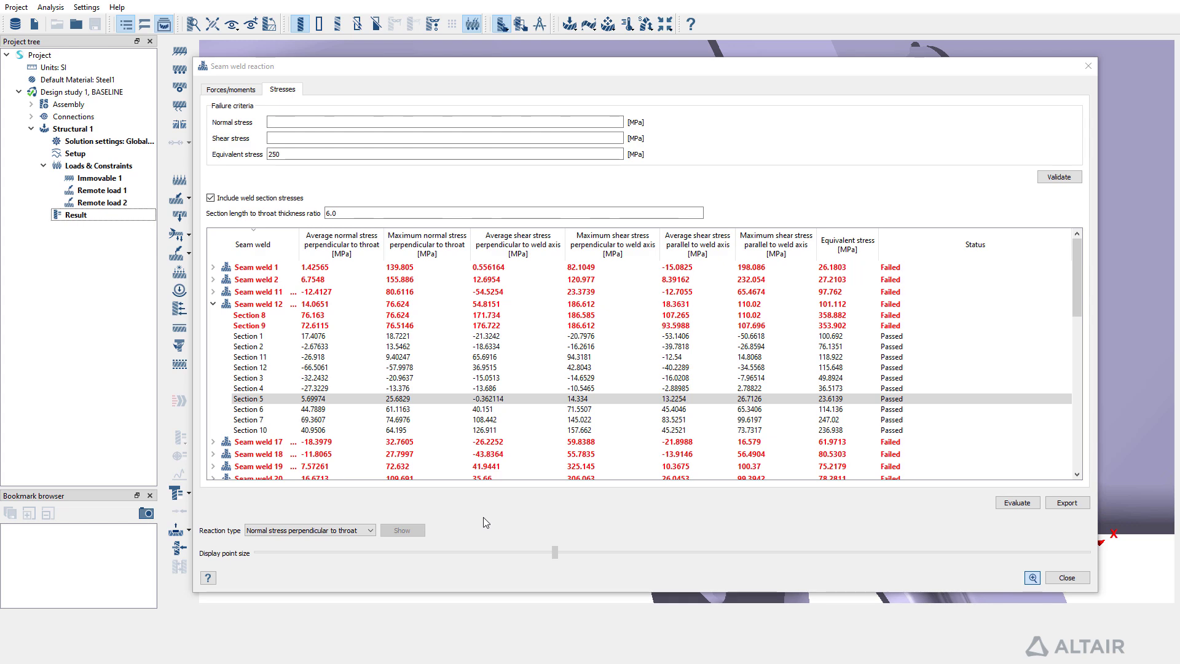
Export the seam weld stress table to a CSV file.
{"action": "left_click", "coordinate": [1067, 503]}
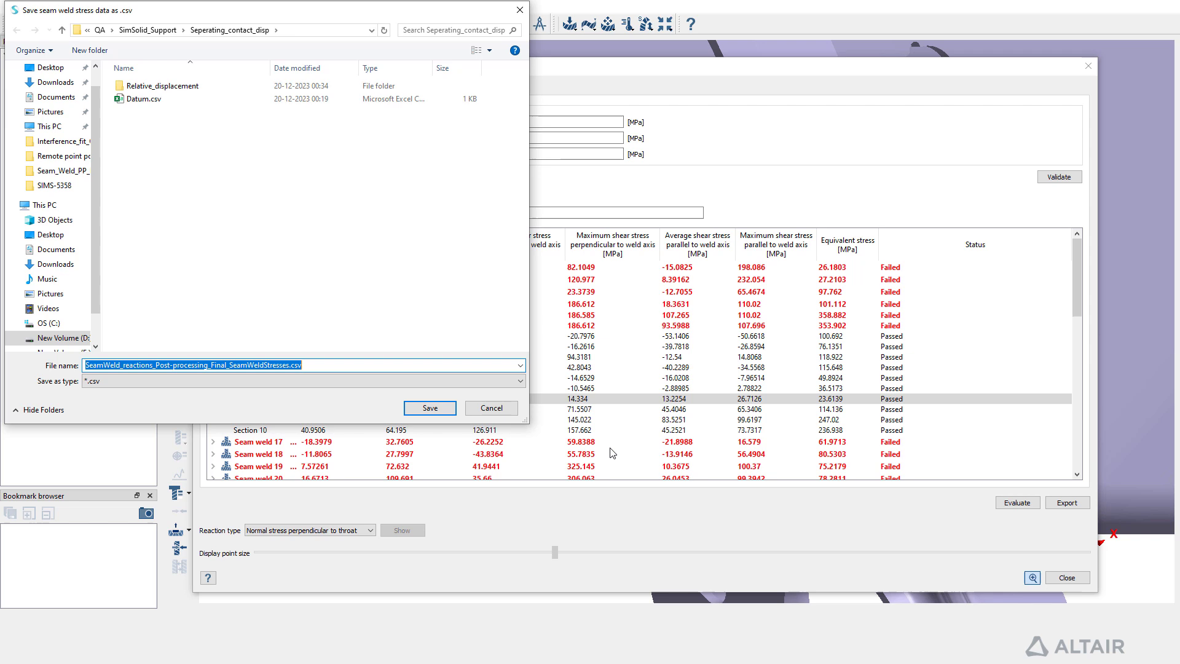